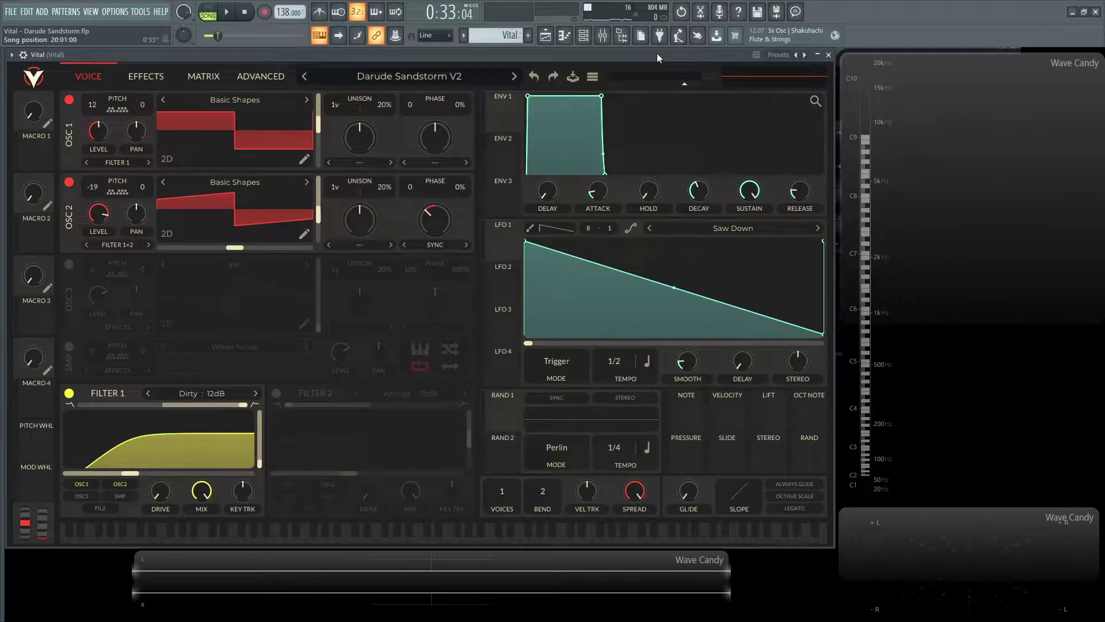
Start playback of the Darude Sandstorm project to hear the Vital lead.
{"action": "key", "text": "space"}
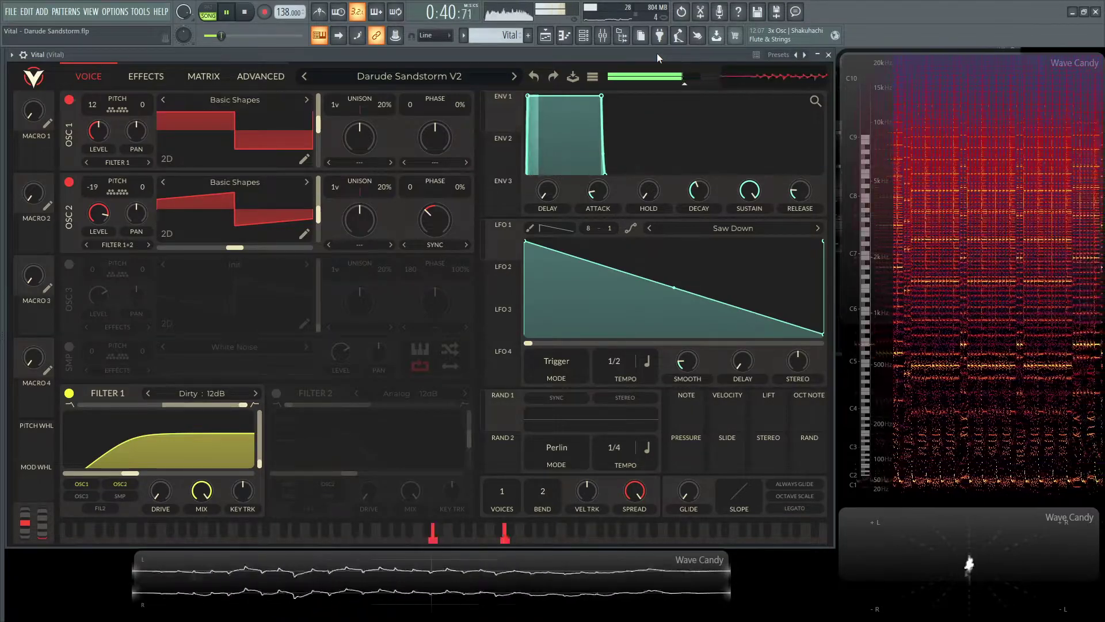
Show the playlist arrangement and briefly solo, then unsolo, the Vital track.
{"action": "left_click", "coordinate": [567, 36]}
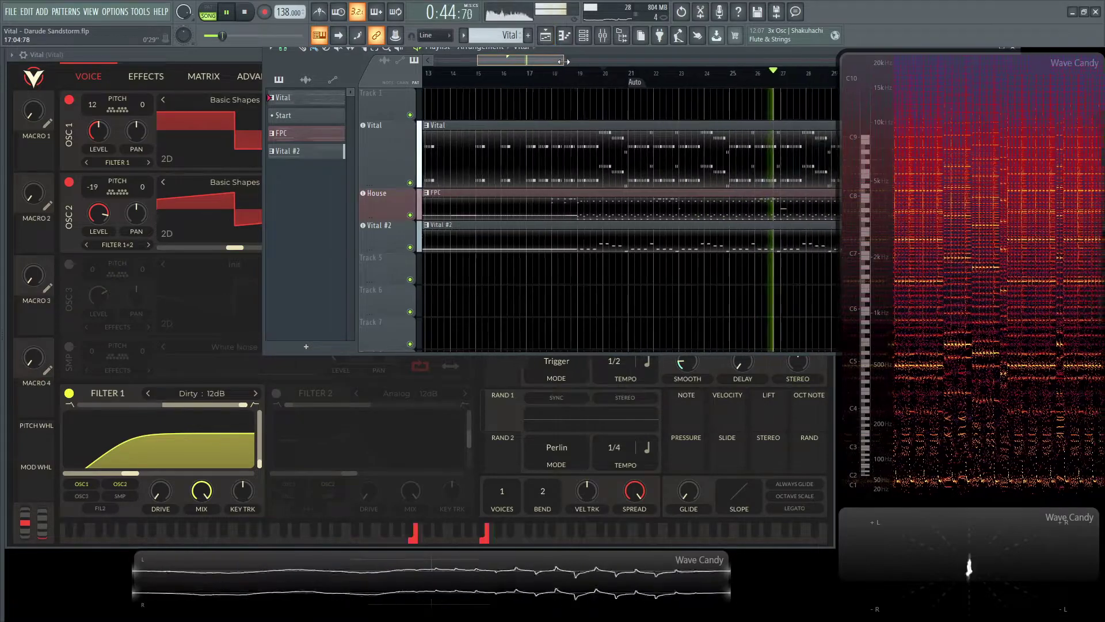
{"action": "left_click_drag", "start_coordinate": [564, 61], "coordinate": [583, 65]}
{"action": "right_click", "coordinate": [410, 182]}
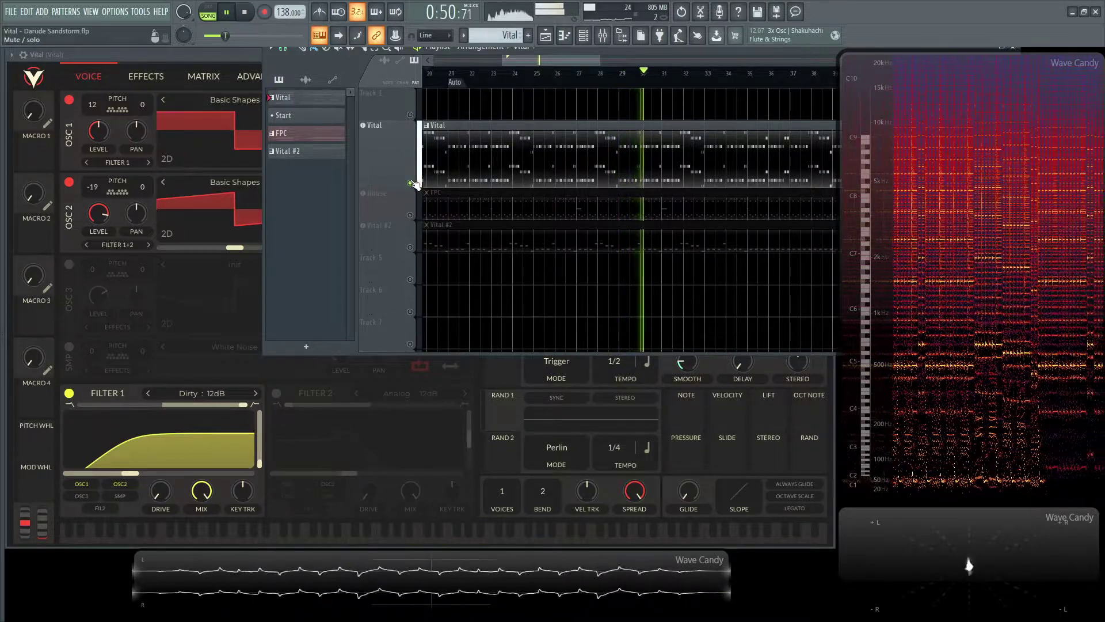
{"action": "right_click", "coordinate": [410, 183]}
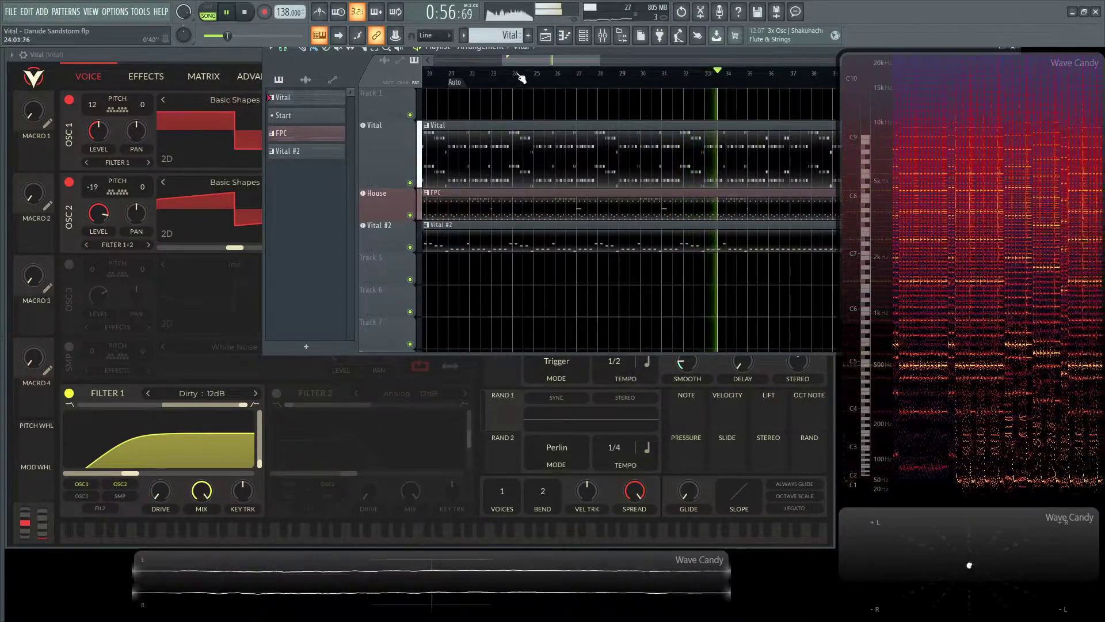
Stop playback, close the Playlist, and power off Vital's compressor, distortion, EQ and reverb modules.
{"action": "key", "text": "space"}
{"action": "key", "text": "F5"}
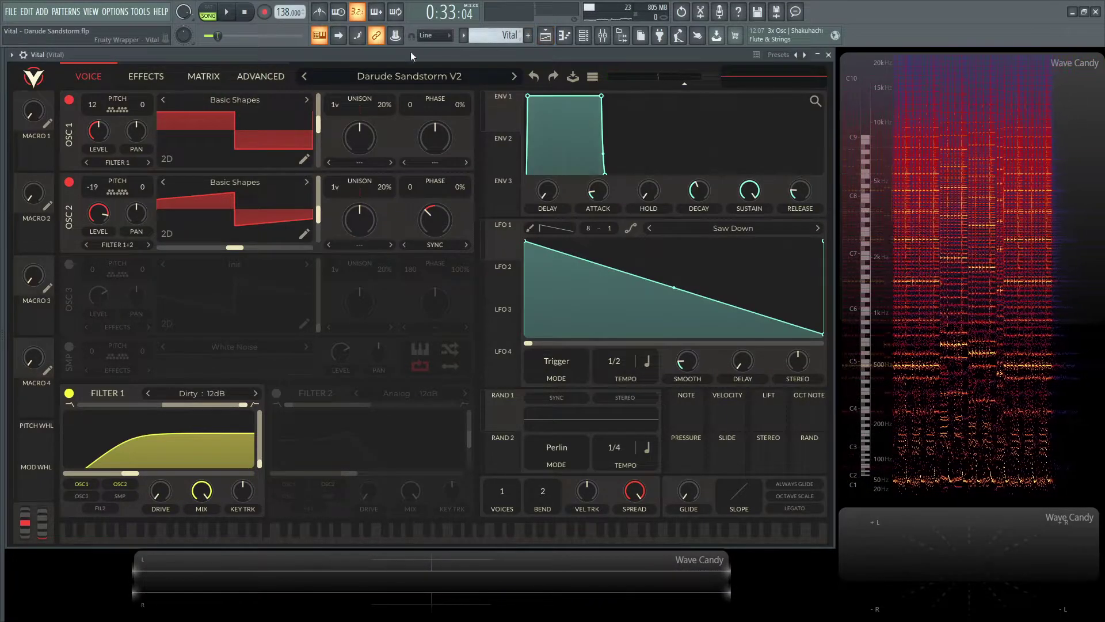
{"action": "left_click", "coordinate": [141, 77]}
{"action": "left_click", "coordinate": [160, 100]}
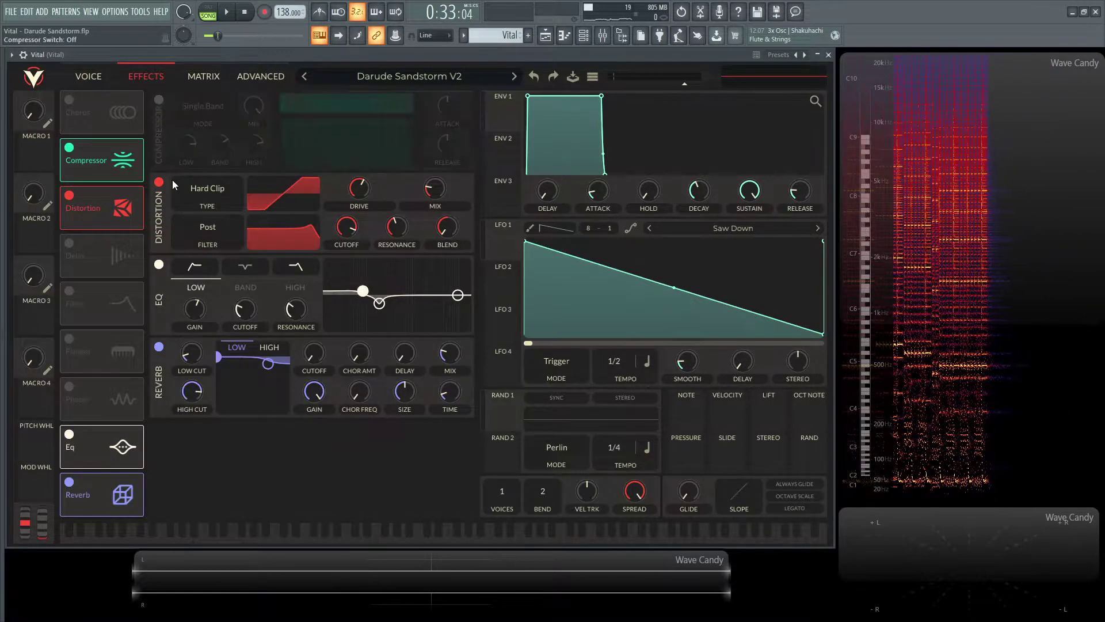
{"action": "left_click", "coordinate": [159, 182]}
{"action": "left_click", "coordinate": [159, 264]}
{"action": "left_click", "coordinate": [159, 347]}
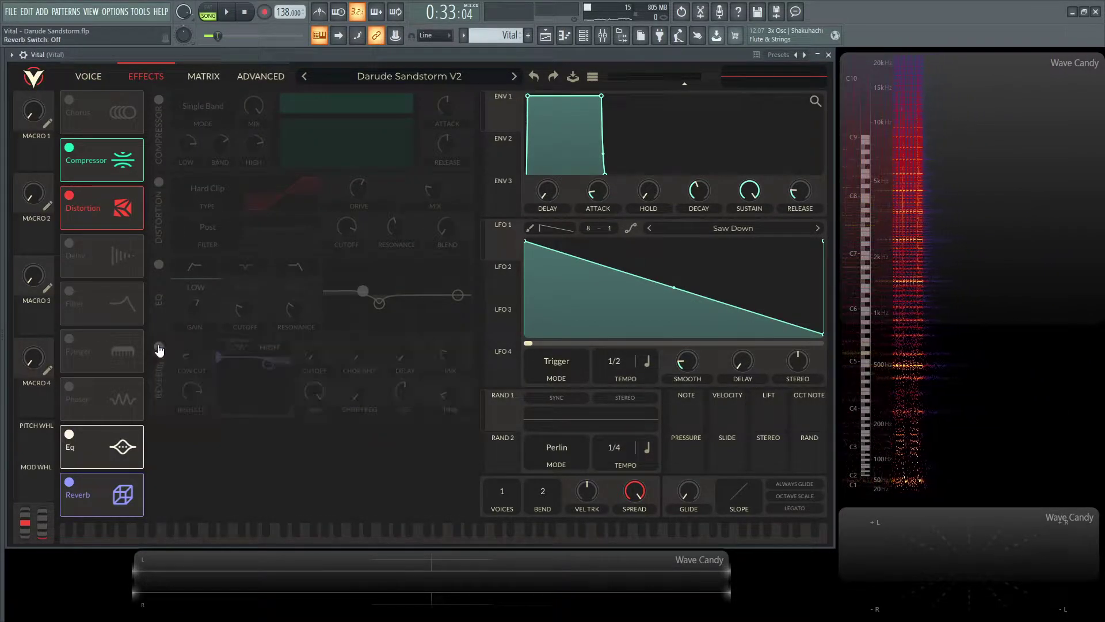
Return to Vital's VOICE page and inspect the oscillator and filter controls.
{"action": "left_click", "coordinate": [92, 76]}
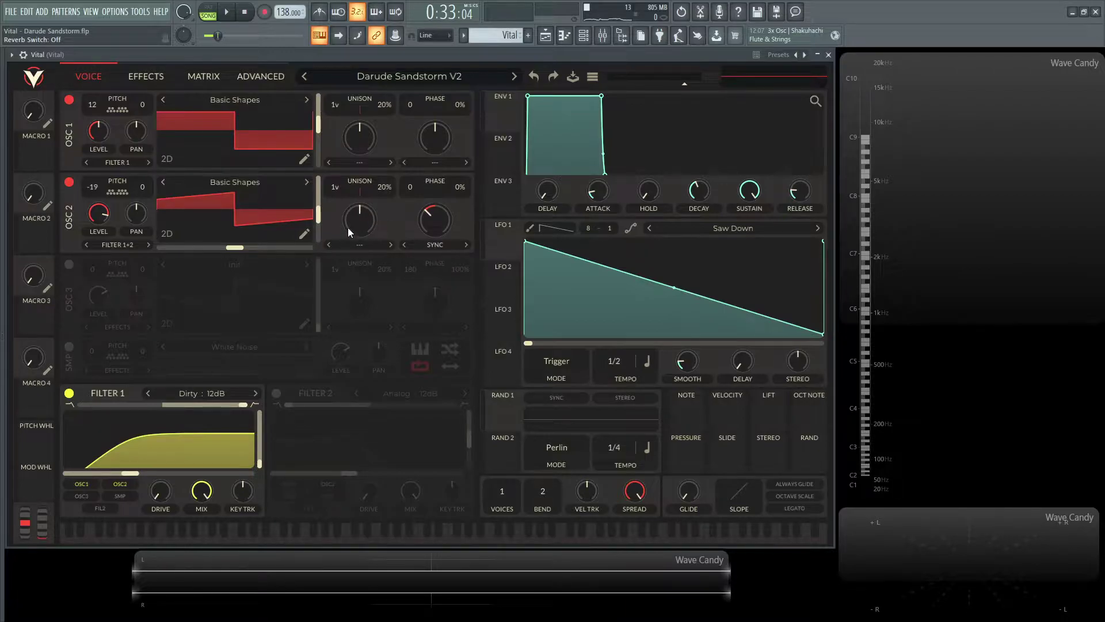
{"action": "mouse_move", "coordinate": [434, 223]}
{"action": "mouse_move", "coordinate": [602, 195]}
{"action": "mouse_move", "coordinate": [753, 196]}
{"action": "mouse_move", "coordinate": [129, 476]}
Re-enable the Compressor and Distortion modules on Vital's EFFECTS page, keeping EQ and reverb off.
{"action": "left_click", "coordinate": [150, 77]}
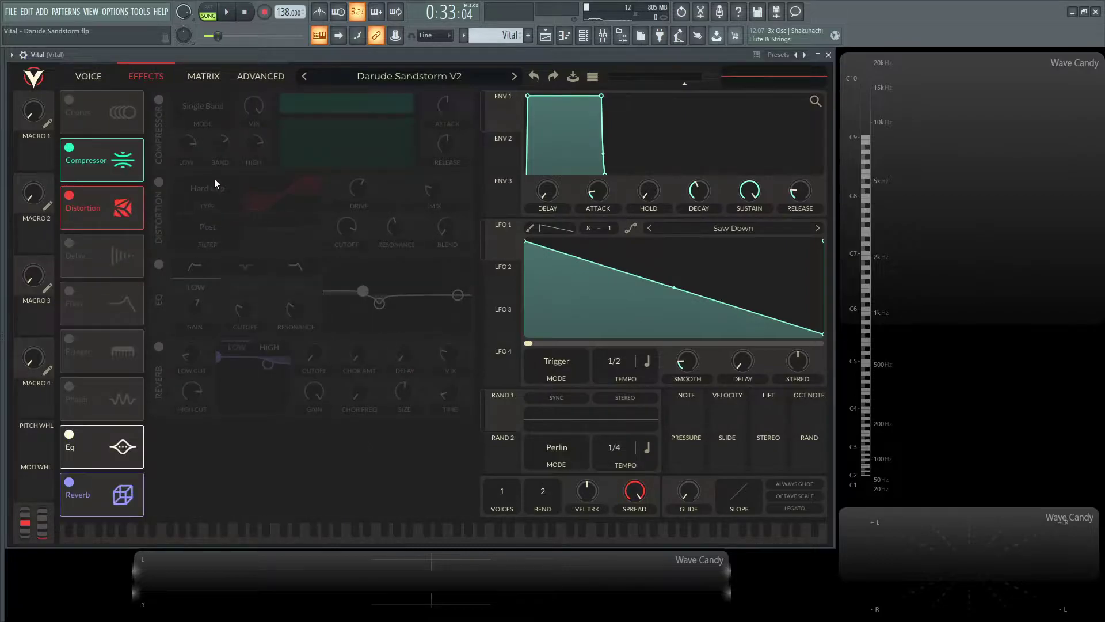
{"action": "left_click", "coordinate": [159, 101]}
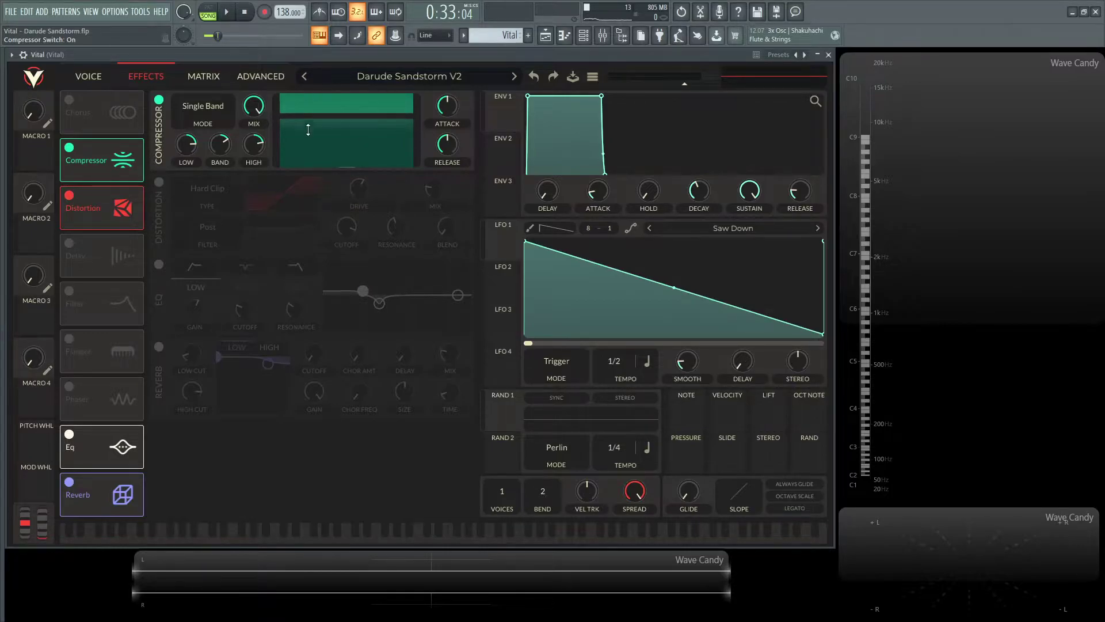
{"action": "left_click", "coordinate": [160, 184]}
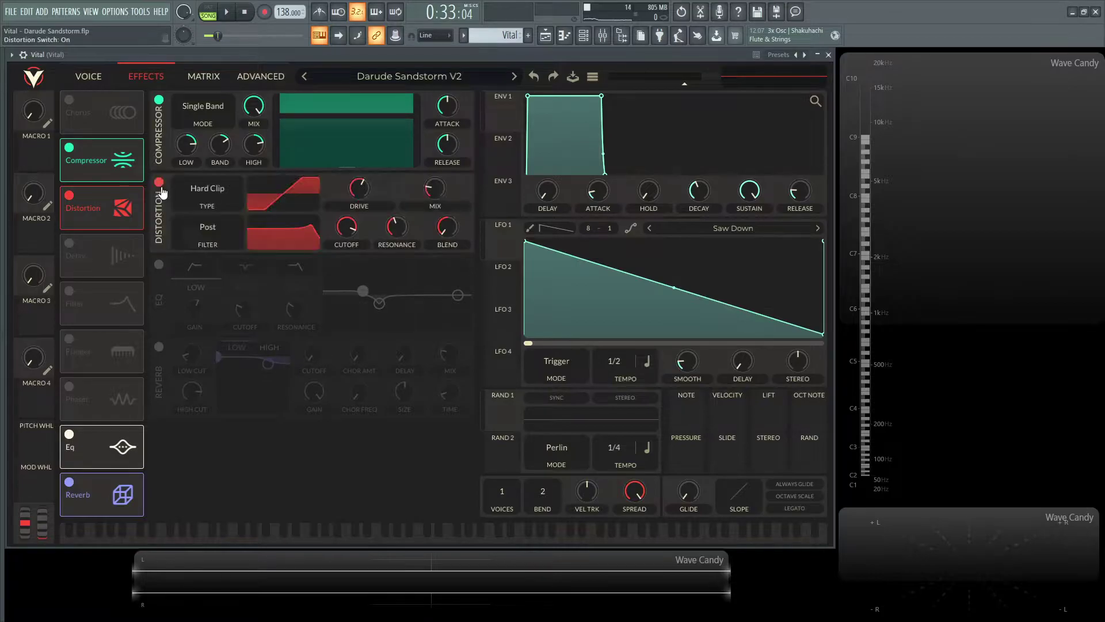
{"action": "mouse_move", "coordinate": [360, 192]}
{"action": "mouse_move", "coordinate": [435, 194]}
{"action": "mouse_move", "coordinate": [396, 232]}
{"action": "mouse_move", "coordinate": [453, 234]}
Power the EQ and Reverb modules back on so all four Vital effects are active.
{"action": "left_click", "coordinate": [158, 265]}
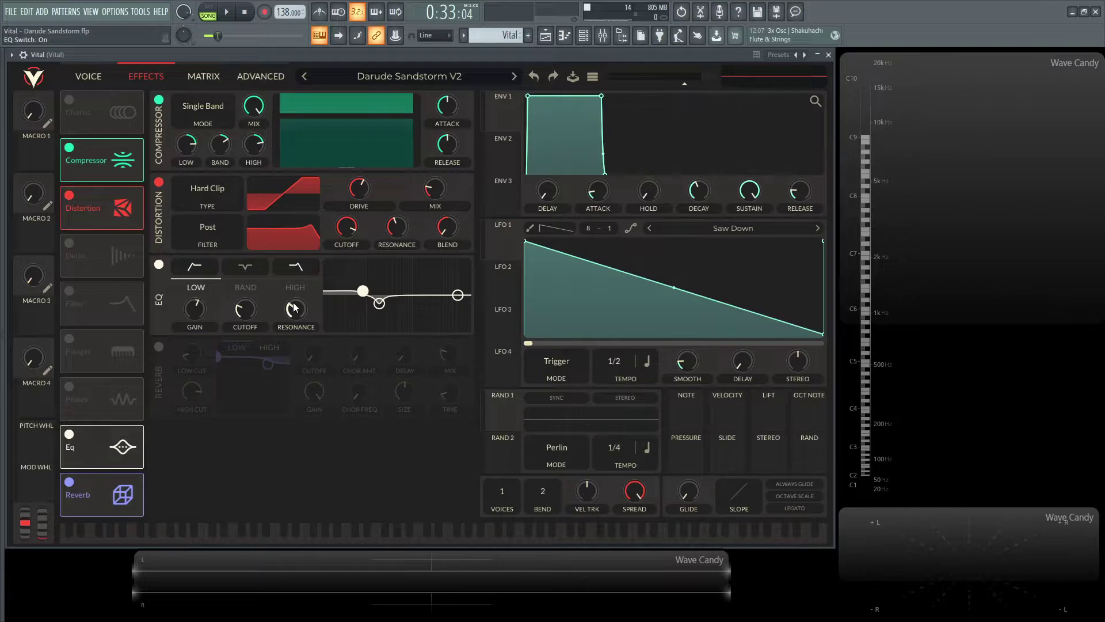
{"action": "left_click", "coordinate": [158, 348]}
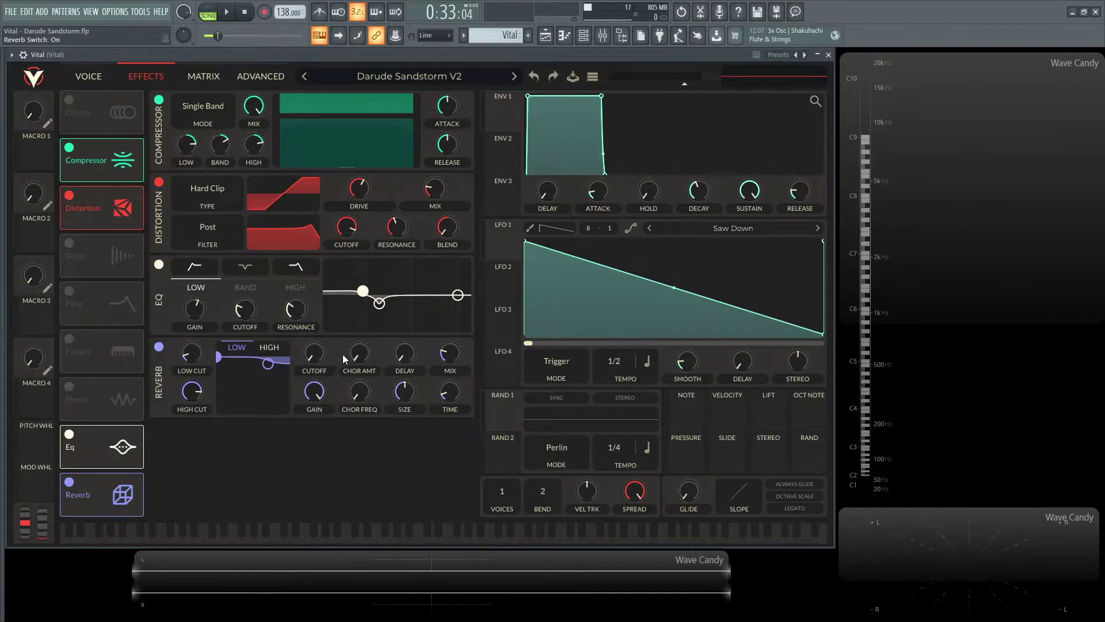
{"action": "mouse_move", "coordinate": [194, 361]}
{"action": "mouse_move", "coordinate": [452, 358]}
{"action": "mouse_move", "coordinate": [317, 395]}
Return to Vital's voice page, open the mixer and audition the soloed Vital insert.
{"action": "left_click", "coordinate": [93, 77]}
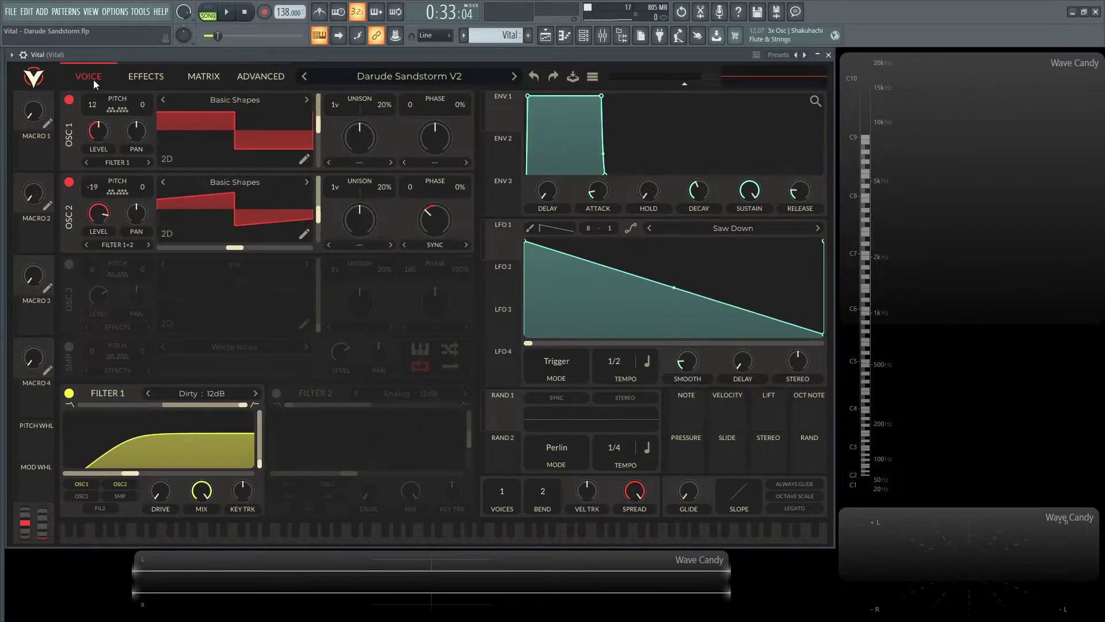
{"action": "left_click", "coordinate": [601, 37]}
{"action": "key", "text": "space"}
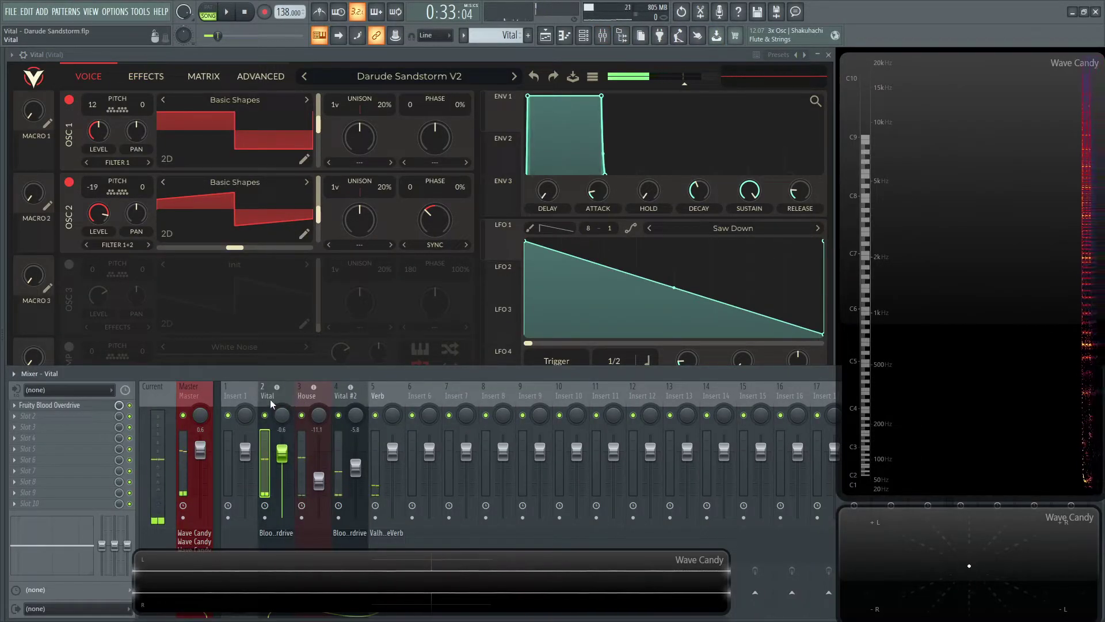
{"action": "right_click", "coordinate": [268, 412]}
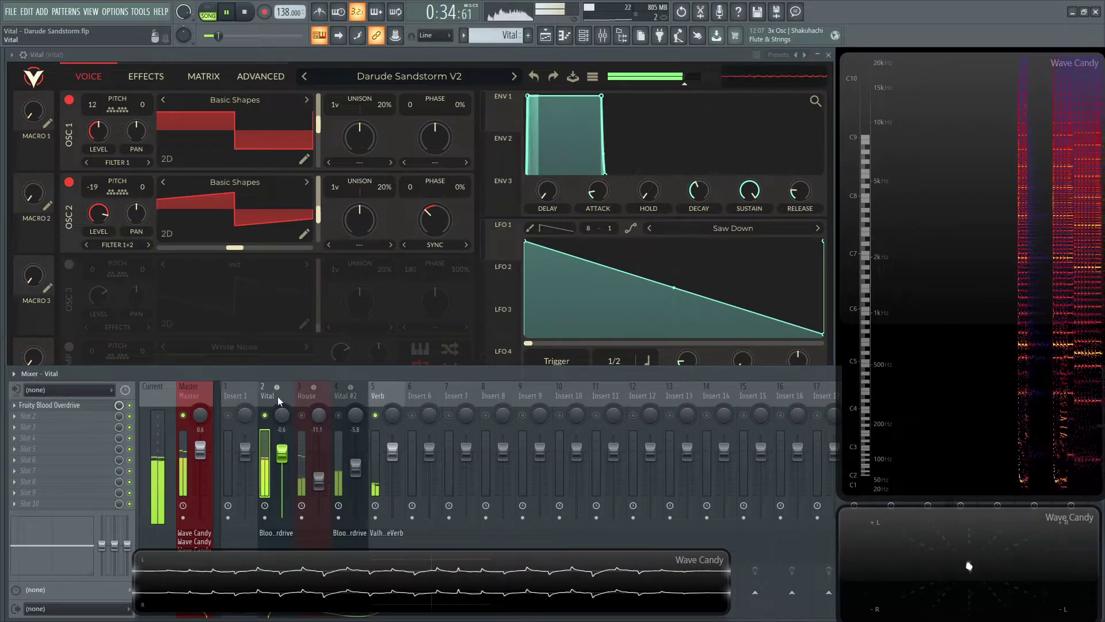
{"action": "key", "text": "space"}
Compare Fruity Blood Overdrive bypassed, then view the Verb insert's ValhallaVintageVerb and return.
{"action": "left_click", "coordinate": [103, 405]}
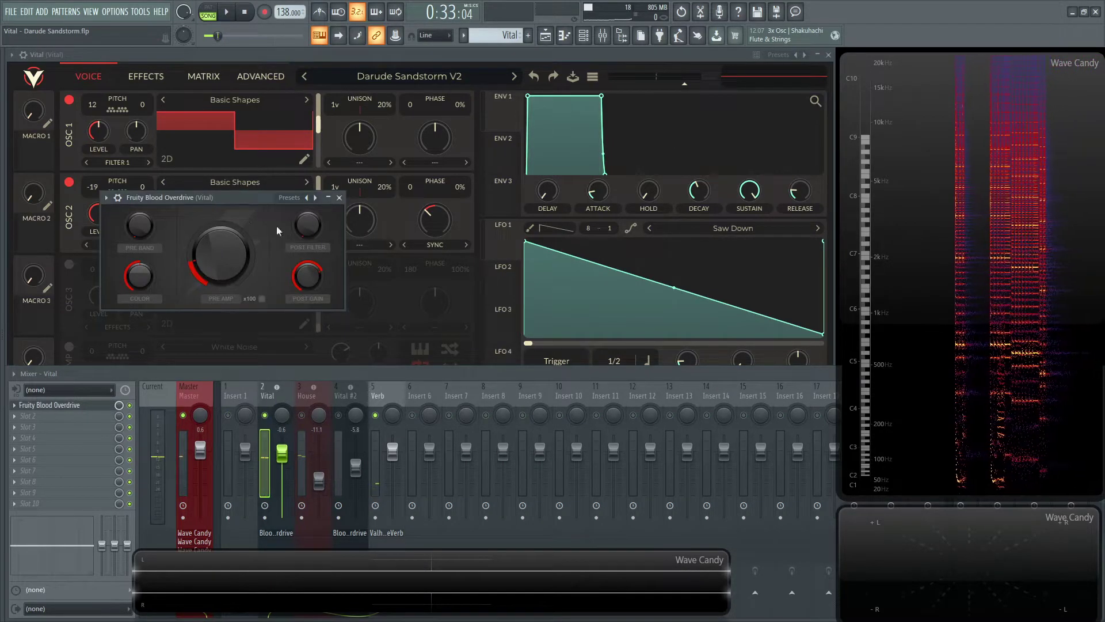
{"action": "left_click", "coordinate": [129, 405]}
{"action": "key", "text": "space"}
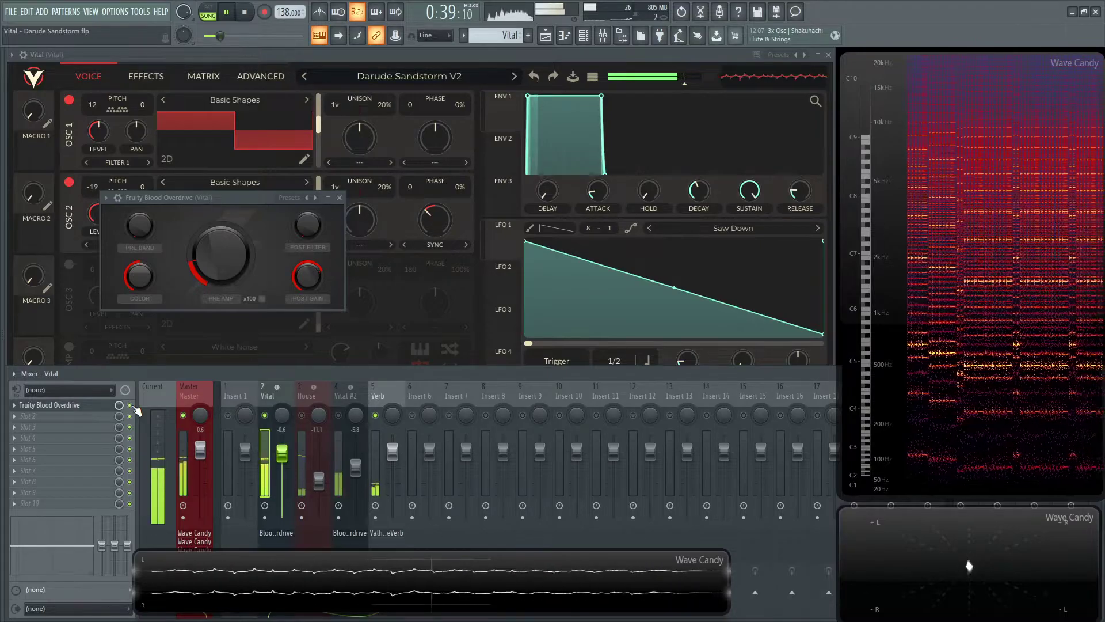
{"action": "key", "text": "space"}
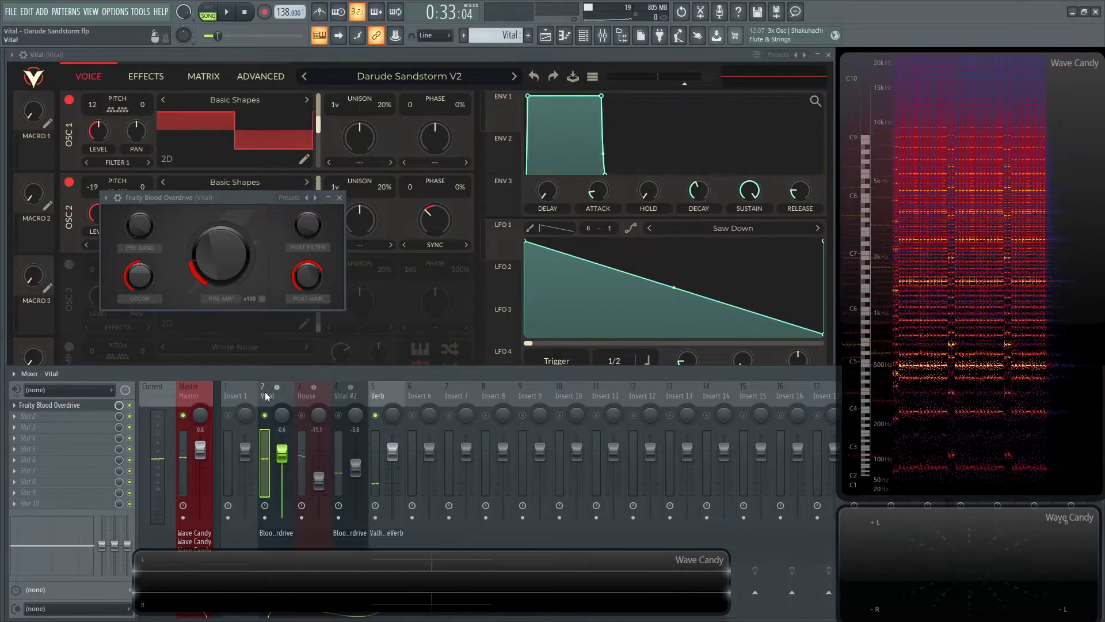
{"action": "left_click", "coordinate": [382, 393]}
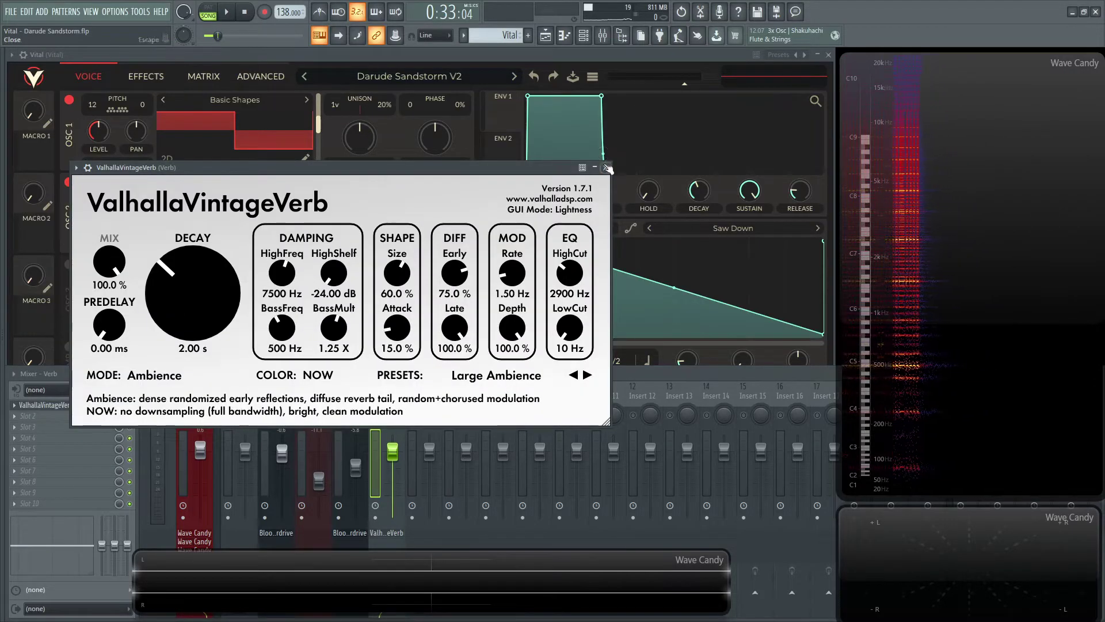
{"action": "key", "text": "Left"}
{"action": "key", "text": "Left"}
{"action": "key", "text": "Left"}
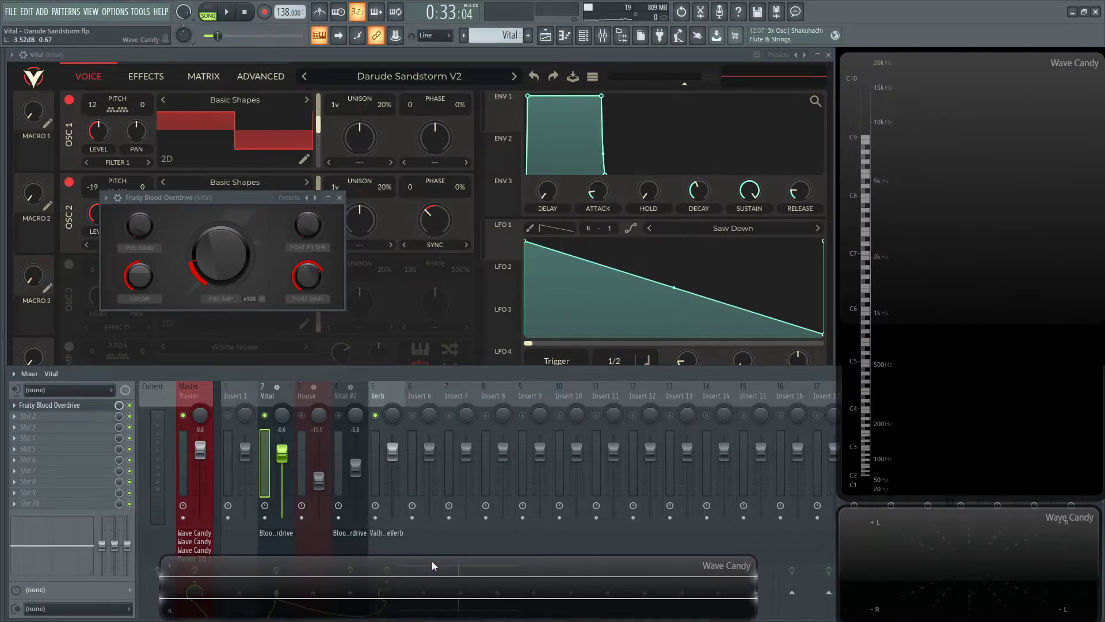
Close the Blood Overdrive window and mixer, and briefly view Vital's notes in the piano roll.
{"action": "left_click", "coordinate": [339, 197]}
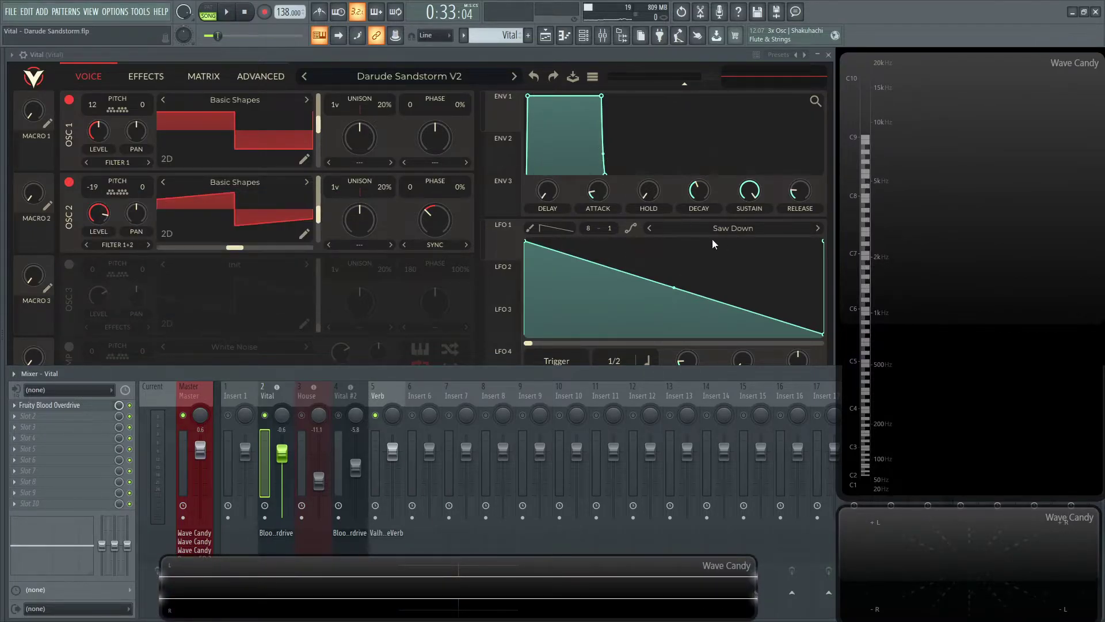
{"action": "left_click", "coordinate": [600, 42]}
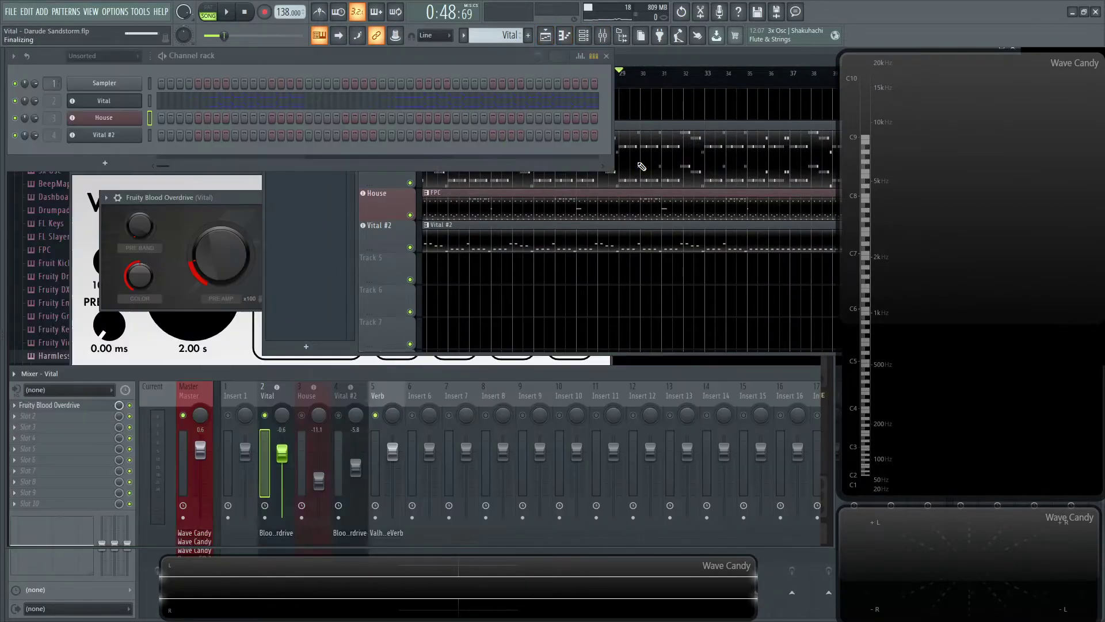
{"action": "key", "text": "F7"}
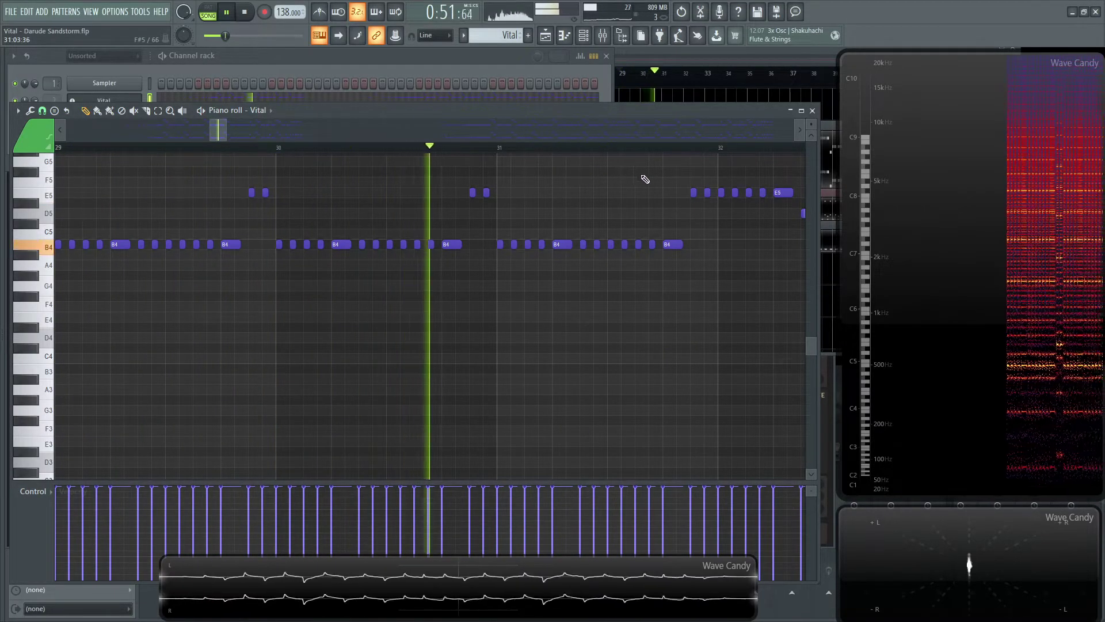
{"action": "key", "text": "space"}
{"action": "left_click", "coordinate": [813, 110]}
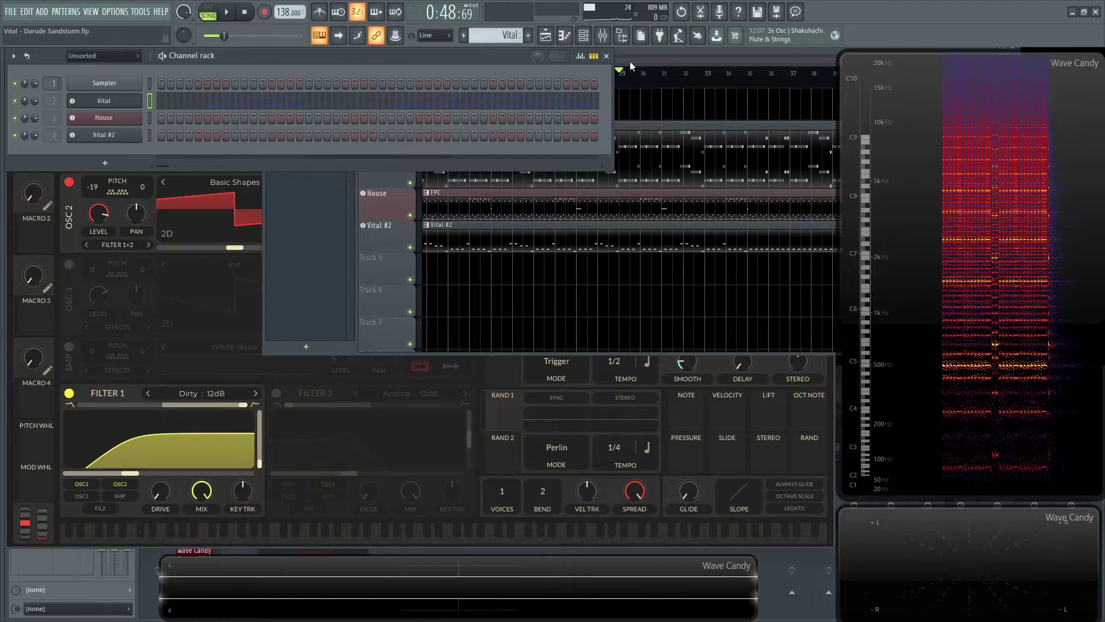
Resume playback from around bar 43 with the channel rack closed and Vital in front.
{"action": "key", "text": "space"}
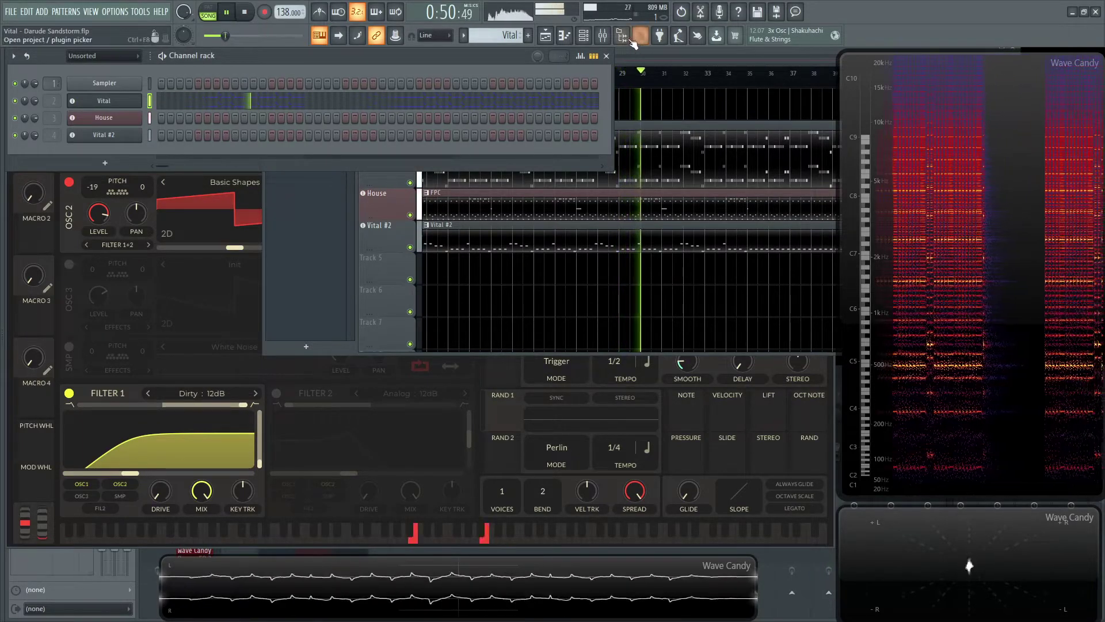
{"action": "left_click", "coordinate": [603, 35]}
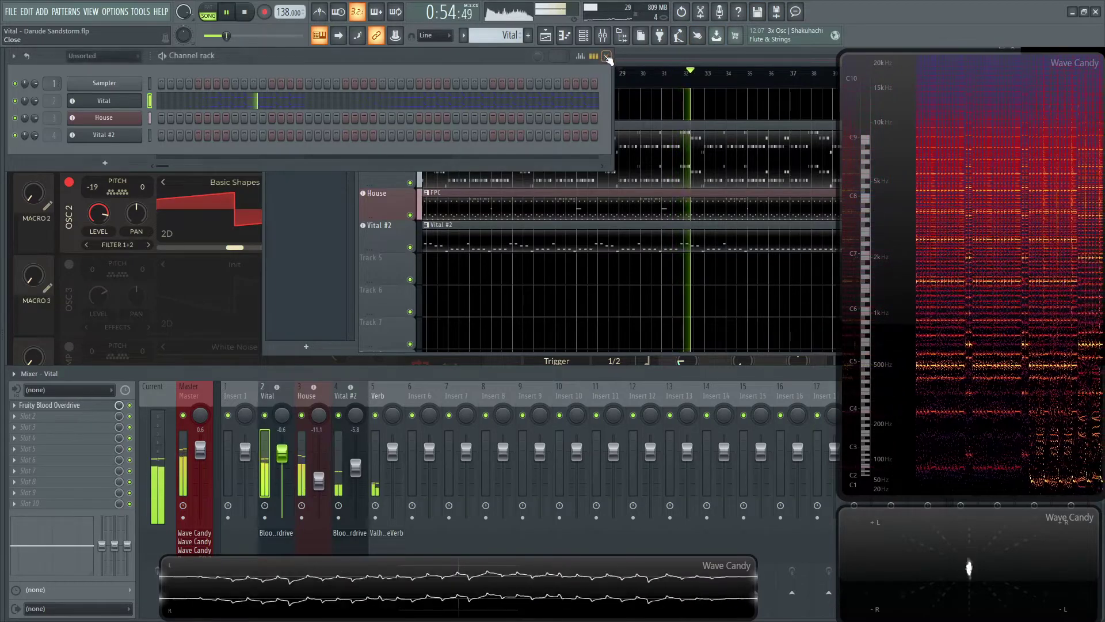
{"action": "left_click", "coordinate": [607, 58]}
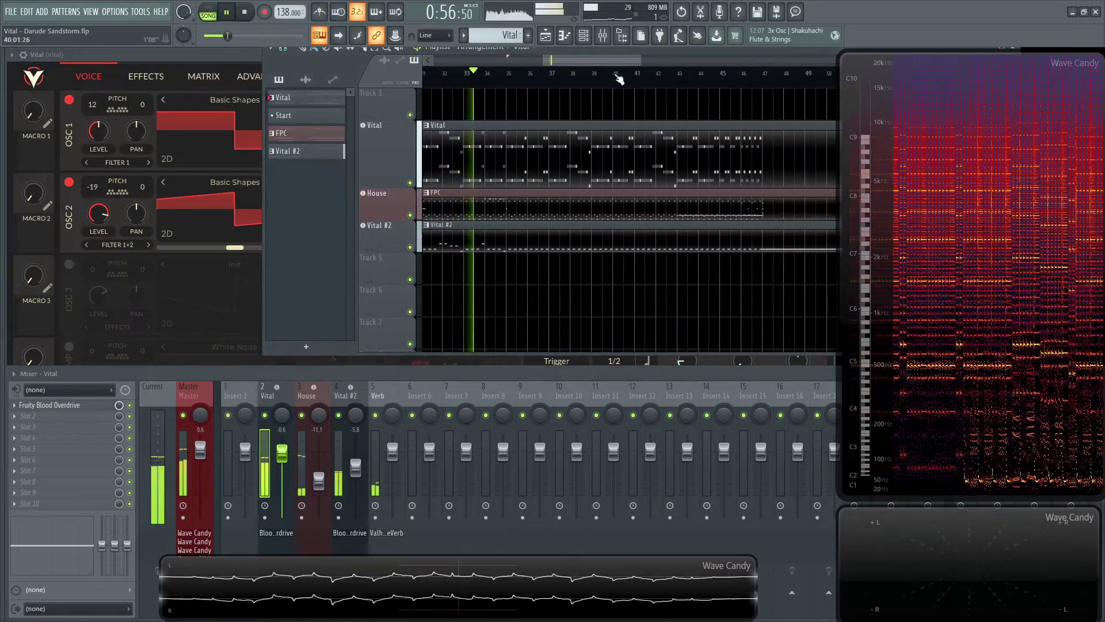
{"action": "left_click", "coordinate": [674, 73]}
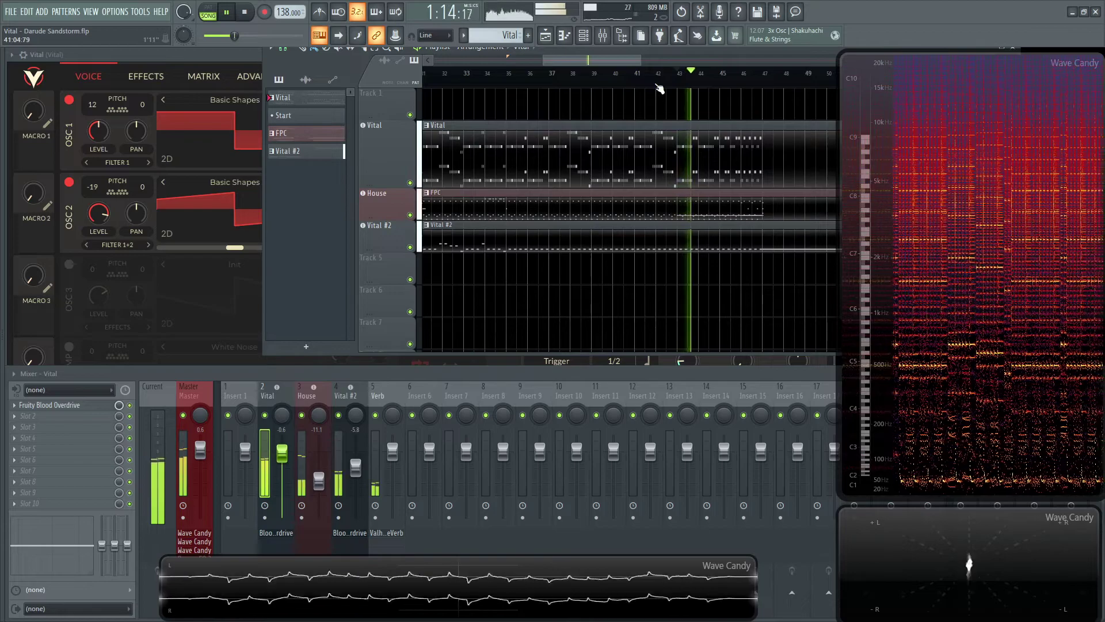
{"action": "left_click", "coordinate": [239, 55]}
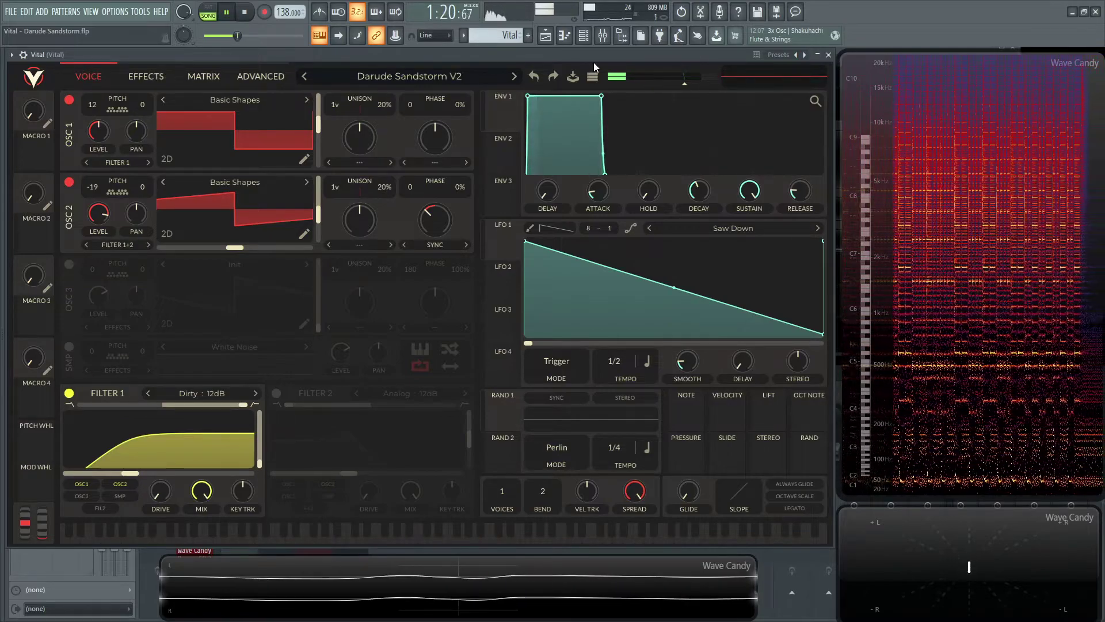
Lower OSC 2 level, undo back to 0.745, then raise OSC 1 level to 0.647.
{"action": "key", "text": "space"}
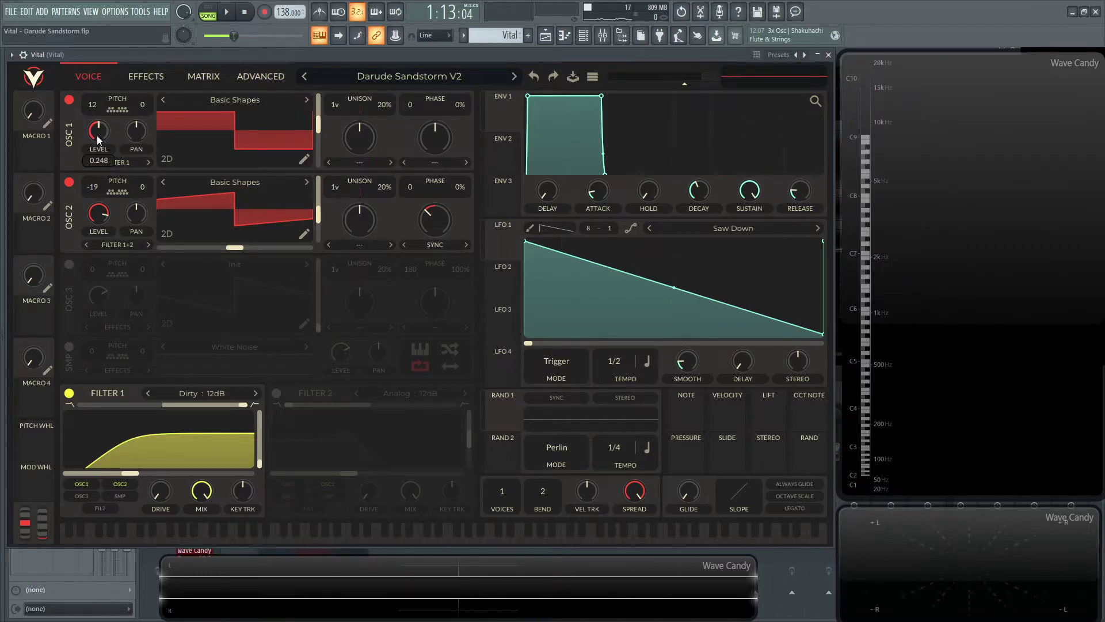
{"action": "mouse_move", "coordinate": [102, 215]}
{"action": "key", "text": "space"}
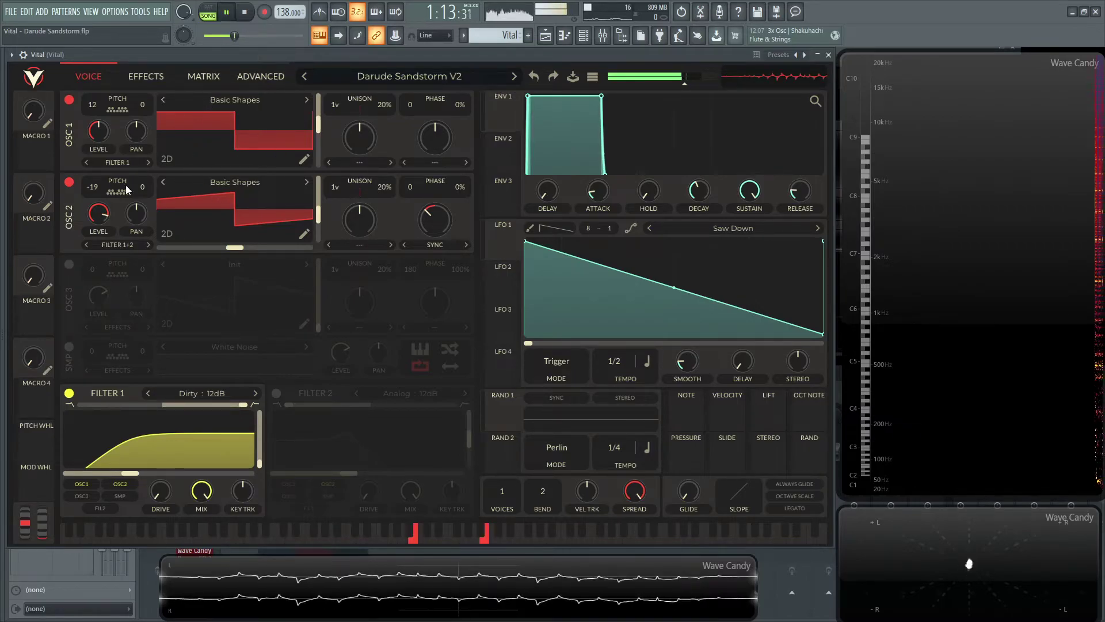
{"action": "left_click_drag", "start_coordinate": [98, 216], "coordinate": [103, 261]}
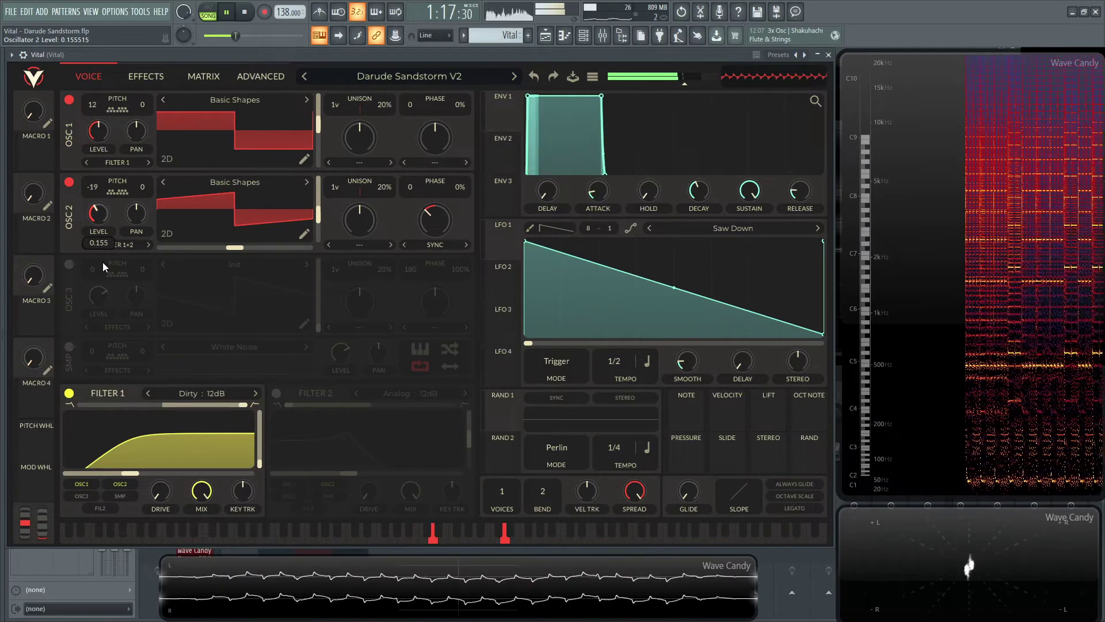
{"action": "left_click", "coordinate": [534, 76]}
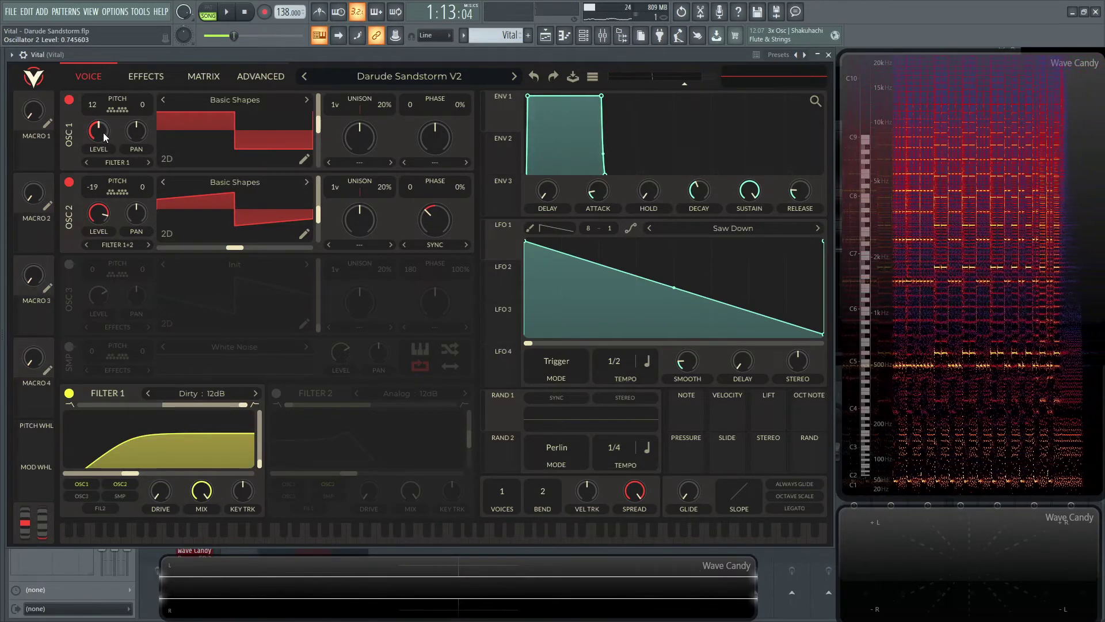
{"action": "left_click_drag", "start_coordinate": [103, 132], "coordinate": [101, 90]}
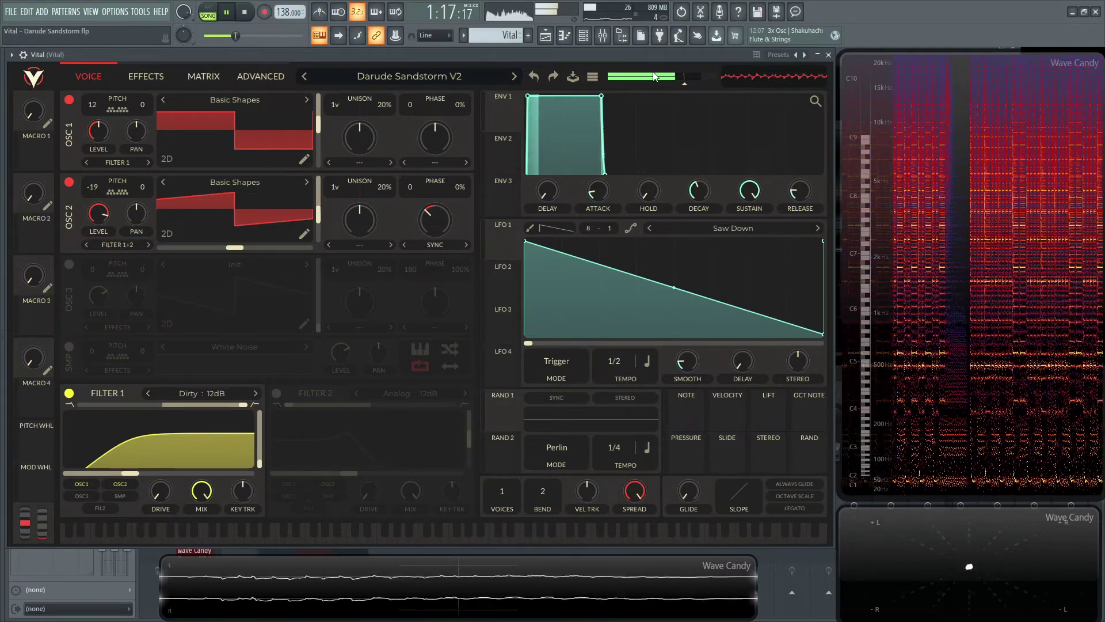
Switch Vital to its EFFECTS page showing compressor, distortion, EQ and reverb settings.
{"action": "left_click", "coordinate": [134, 76]}
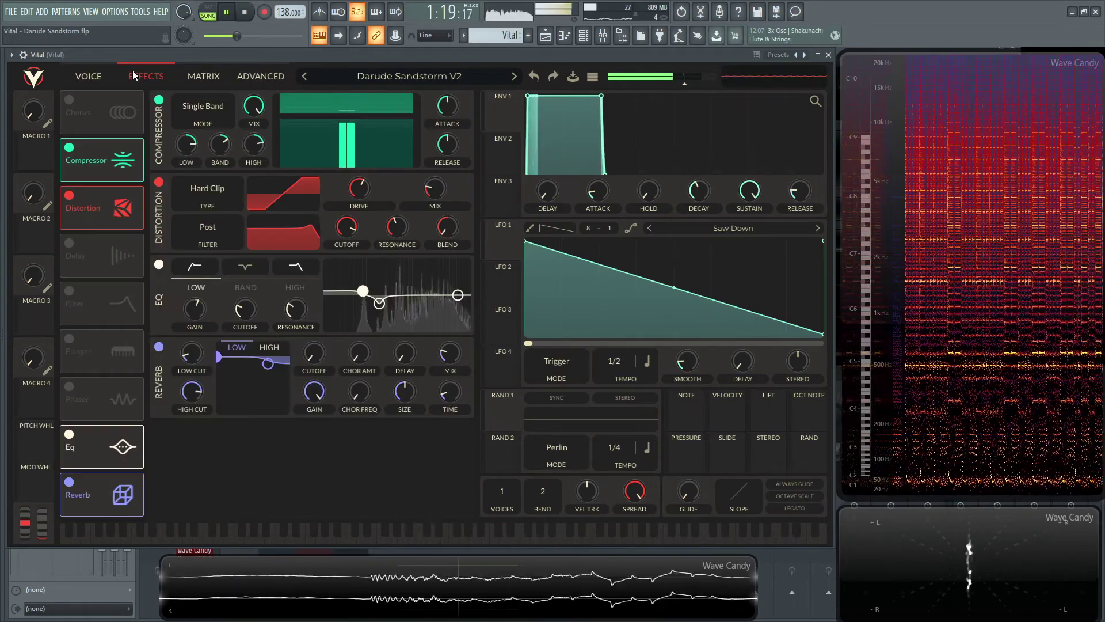